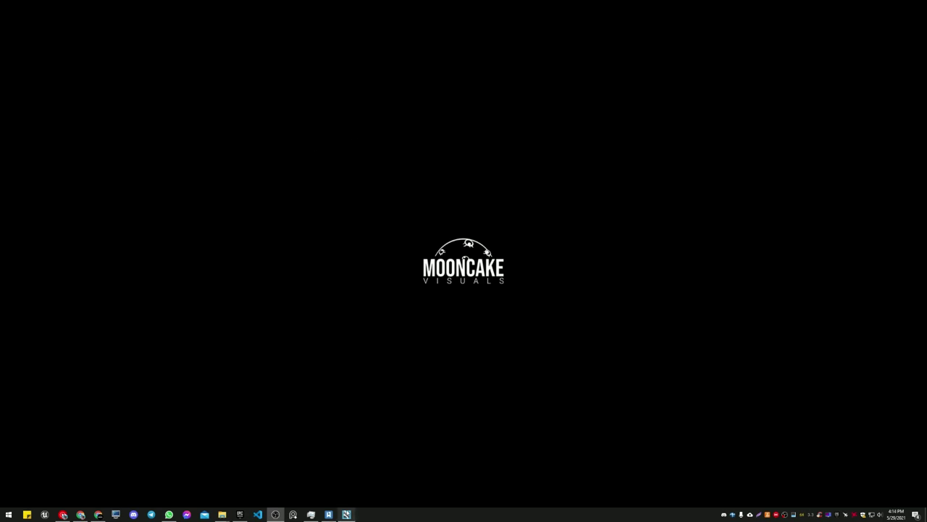
Switch to Aximmetry and examine the studio preview and the input pins of the VirtualSetDemo node.
left_click(347, 515)
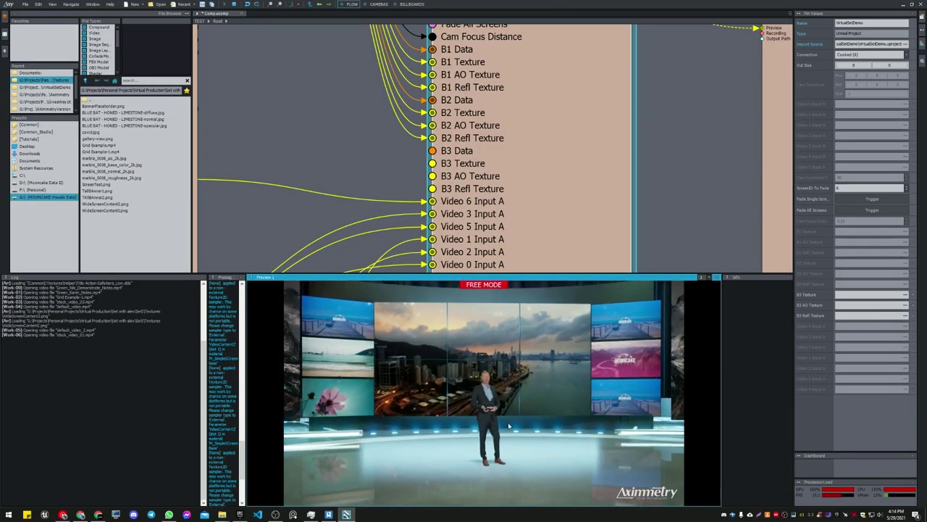
middle_click_drag(476, 390, 499, 377)
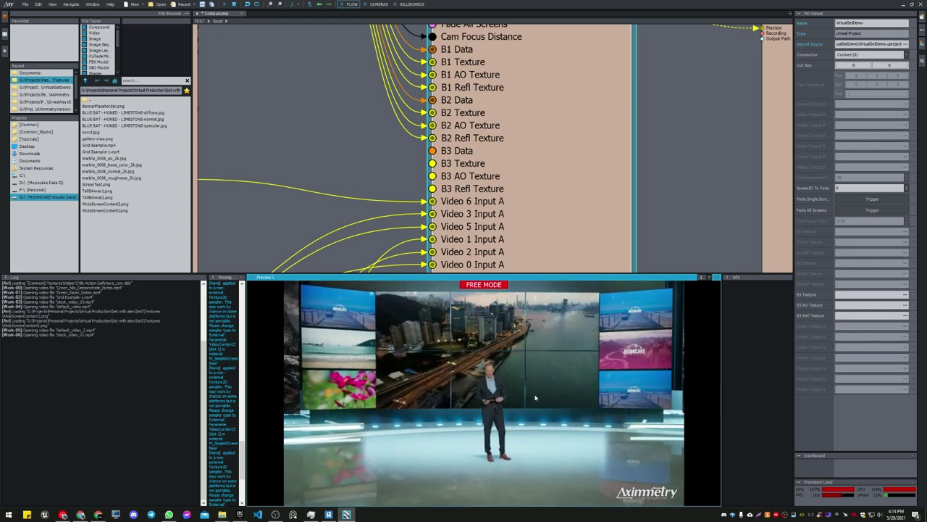
middle_click_drag(577, 227, 589, 146)
middle_click_drag(620, 100, 613, 397)
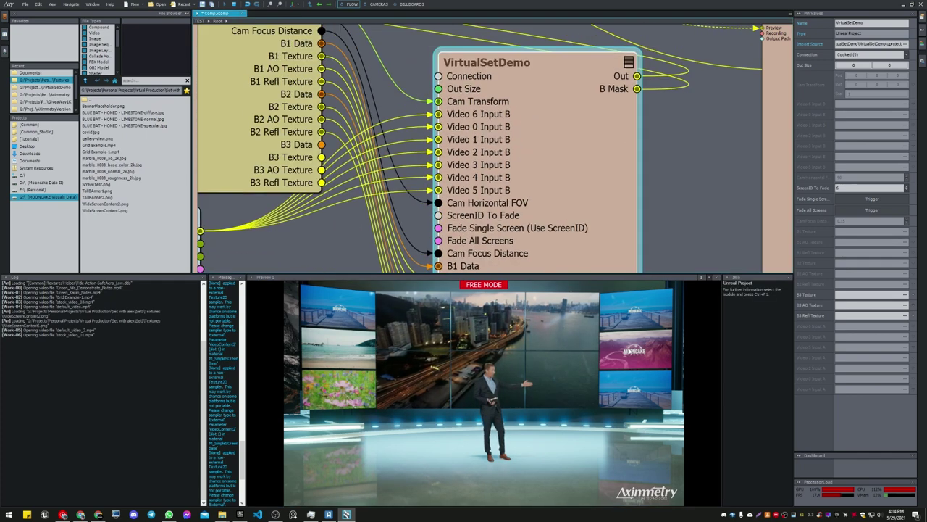
middle_click_drag(621, 211, 608, 103)
middle_click_drag(589, 227, 590, 131)
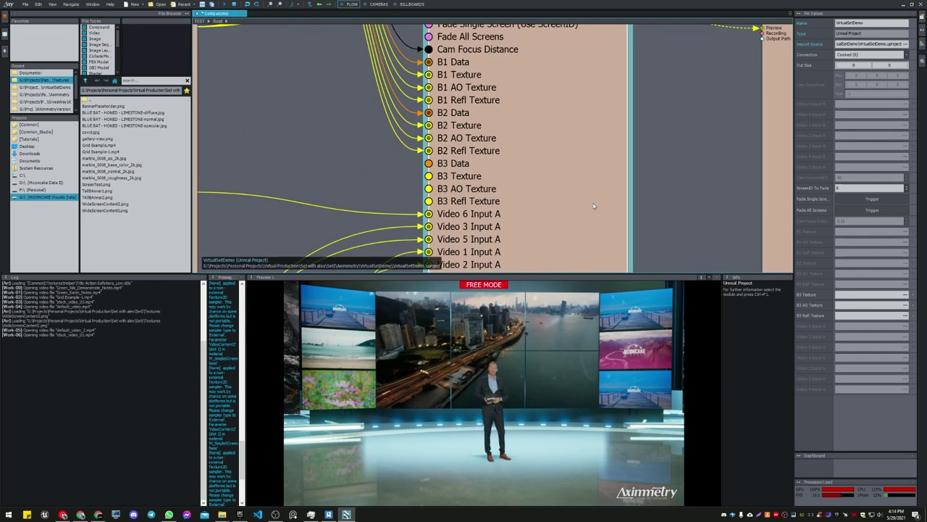
middle_click_drag(584, 230, 585, 188)
middle_click_drag(557, 221, 513, 218)
scroll(488, 436, "up", 1)
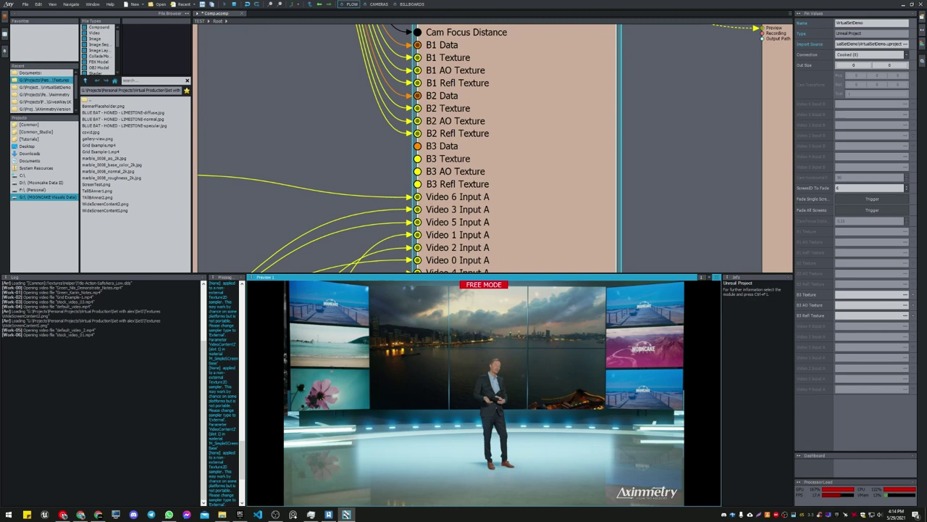
Trigger Fade All Screens on the VirtualSetDemo node to switch every studio screen to its B input.
middle_click_drag(489, 436, 487, 462)
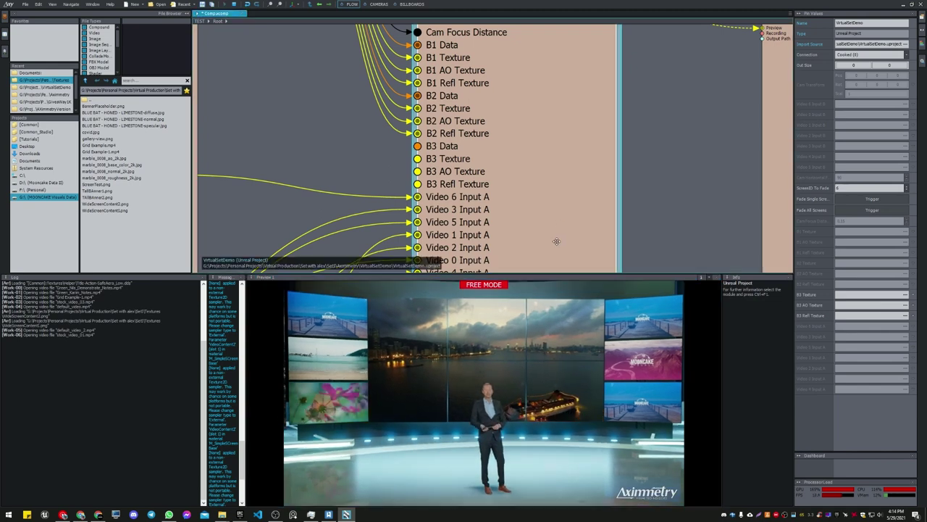
middle_click_drag(556, 241, 552, 181)
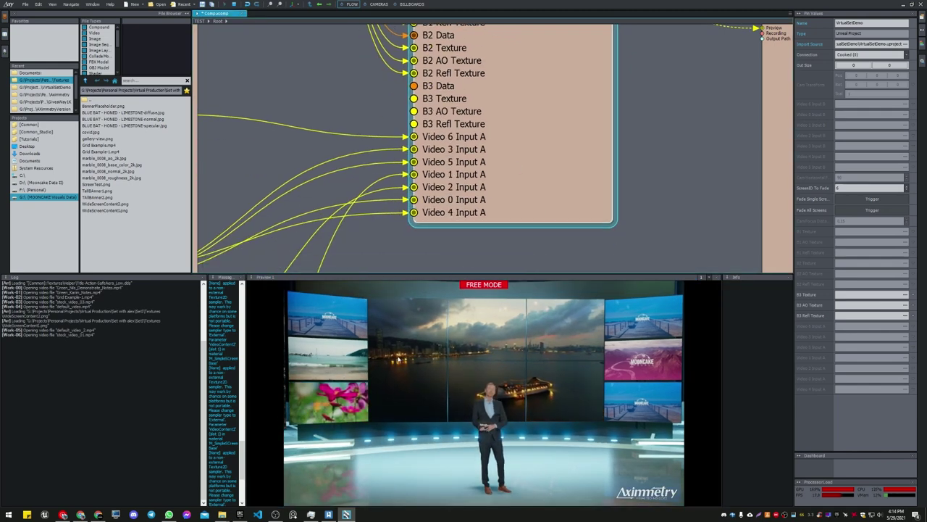
mouse_move(587, 157)
middle_mouse_down()
mouse_move(587, 378)
mouse_move(586, 150)
mouse_move(576, 158)
middle_mouse_up()
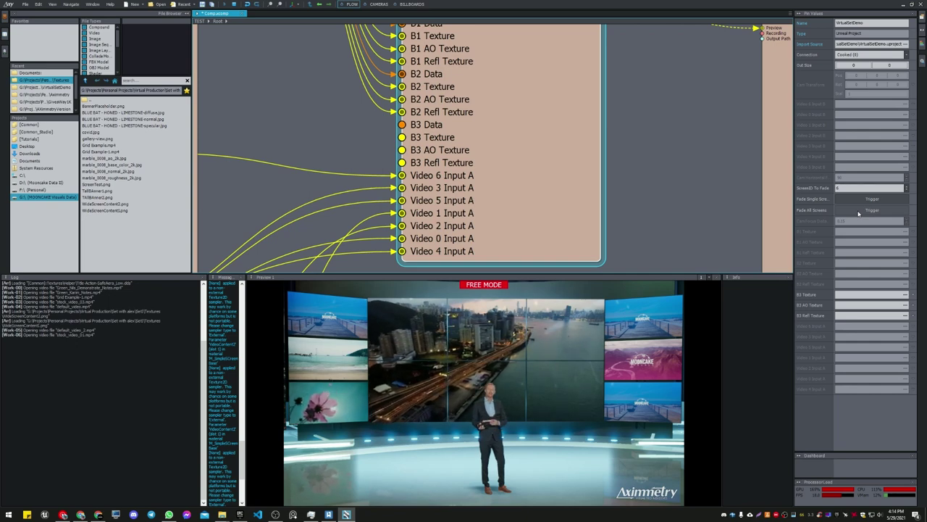
left_click(872, 210)
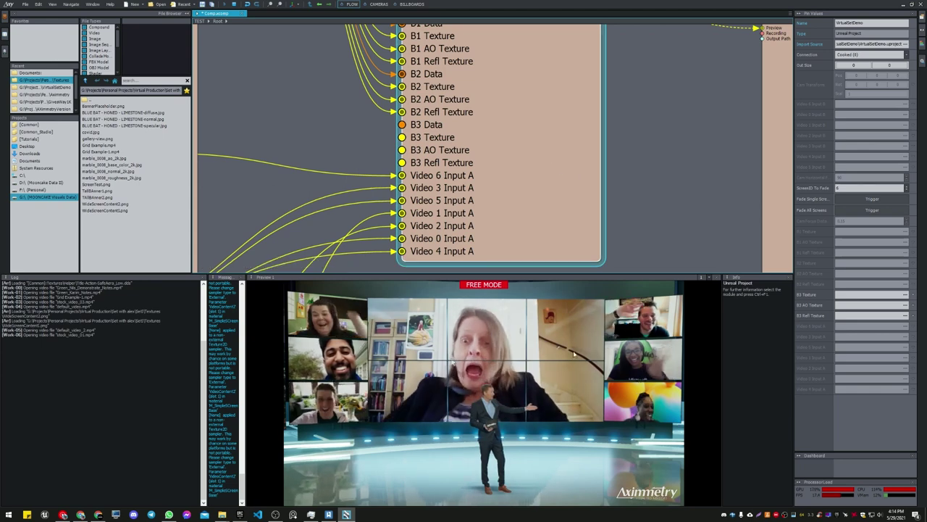
Examine how the Grid Example-1 video output connects to the Video 0 to 6 Input B pins of VirtualSetDemo.
middle_click_drag(509, 129, 535, 194)
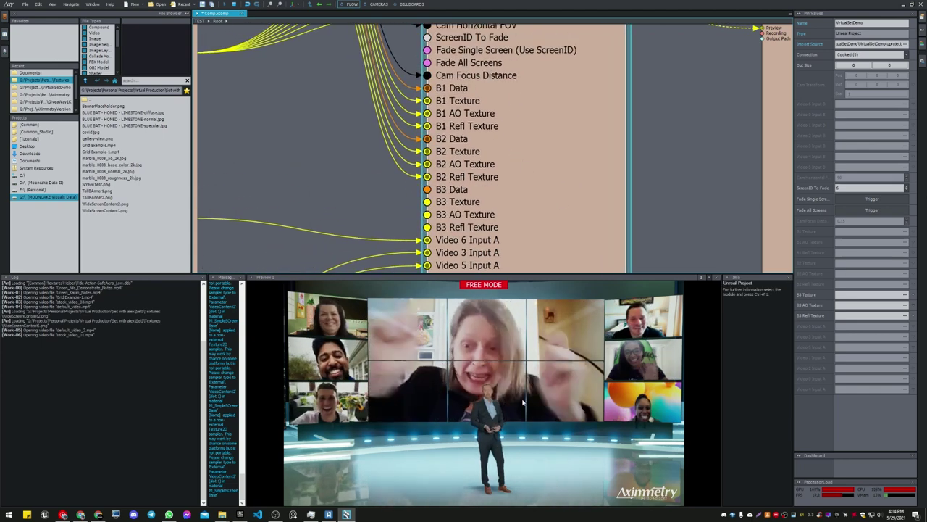
middle_click_drag(501, 97, 487, 317)
middle_click_drag(536, 215, 639, 137)
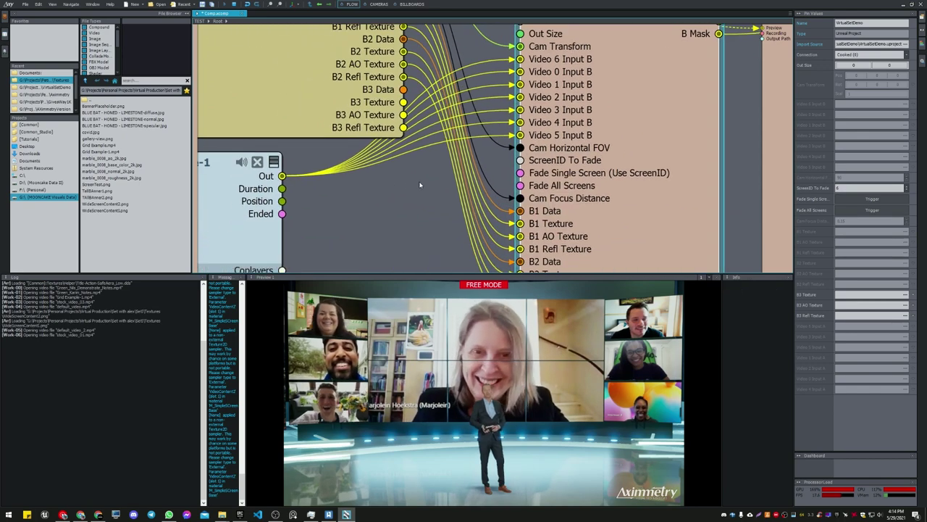
middle_click_drag(427, 194, 422, 216)
left_click_drag(676, 115, 655, 185)
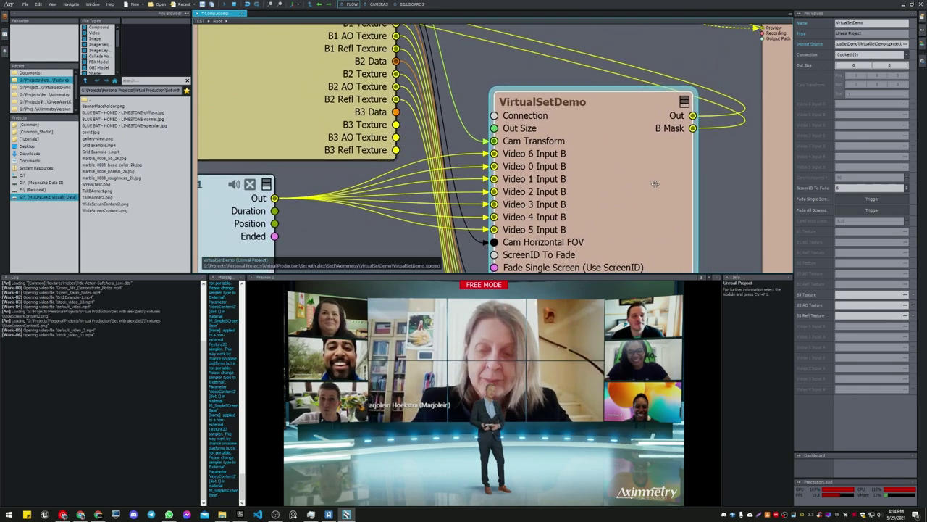
middle_click_drag(300, 254, 510, 167)
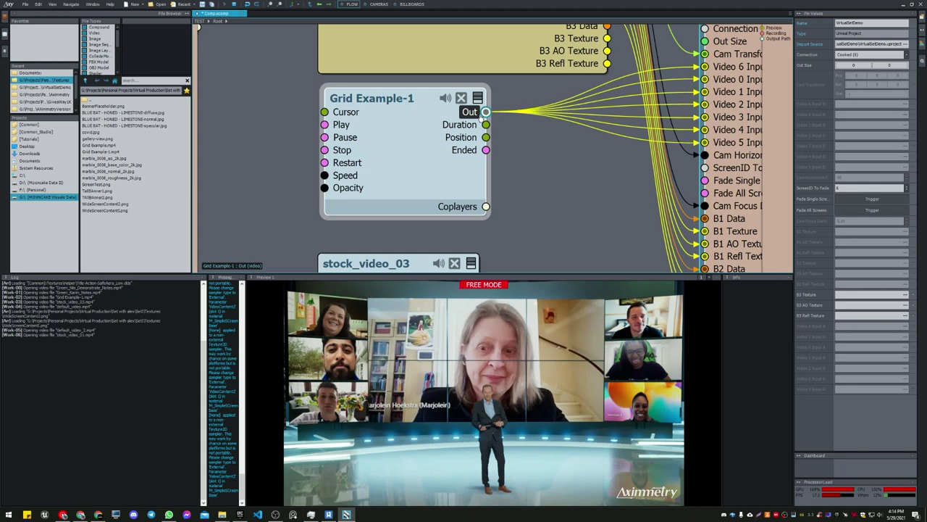
mouse_move(486, 113)
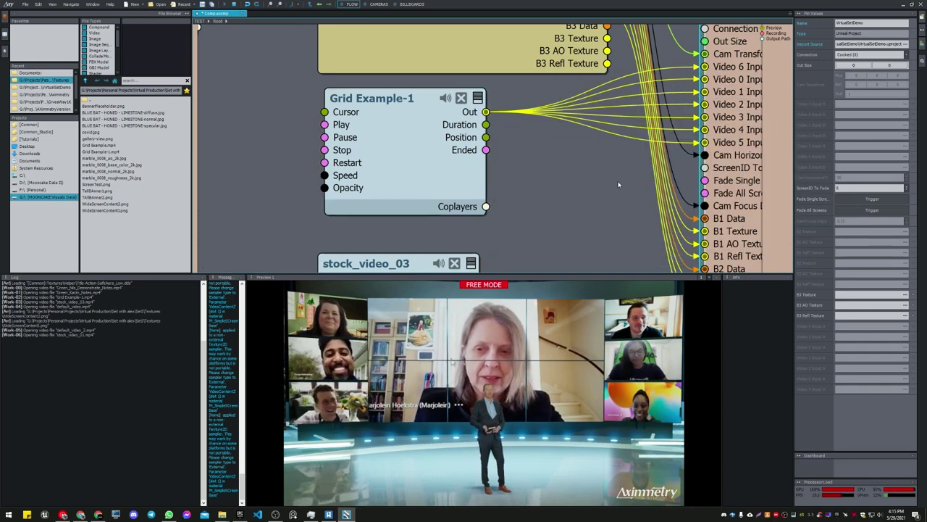
scroll(433, 138, "down", 3)
middle_click_drag(607, 197, 434, 92)
scroll(435, 94, "up", 3)
middle_click_drag(504, 115, 539, 154)
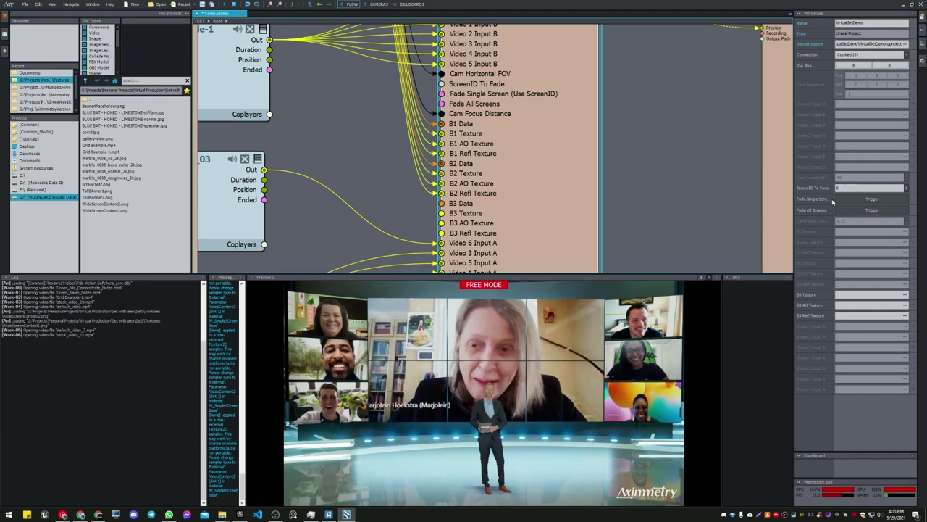
middle_click_drag(463, 163, 481, 225)
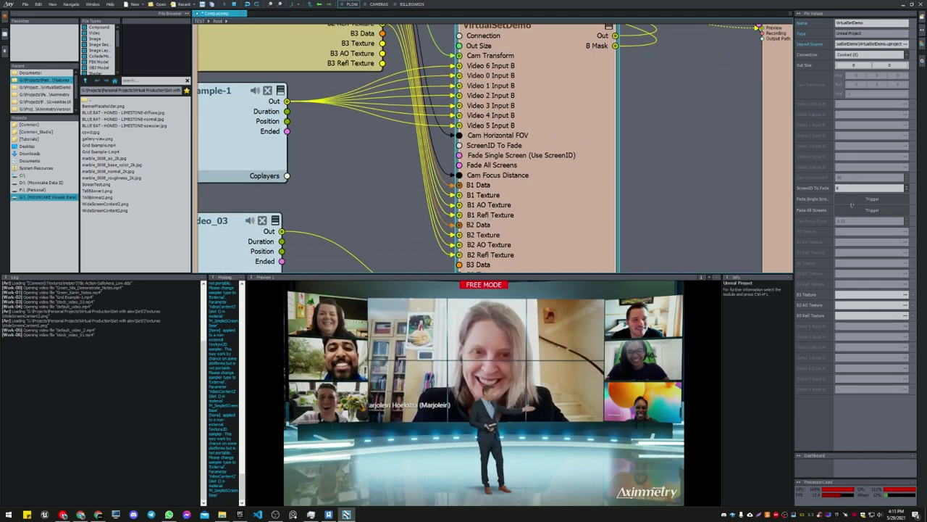
Fade individual screens on VirtualSetDemo, using ScreenID To Fade 6 for the first fade and 4 for the second.
left_click(854, 188)
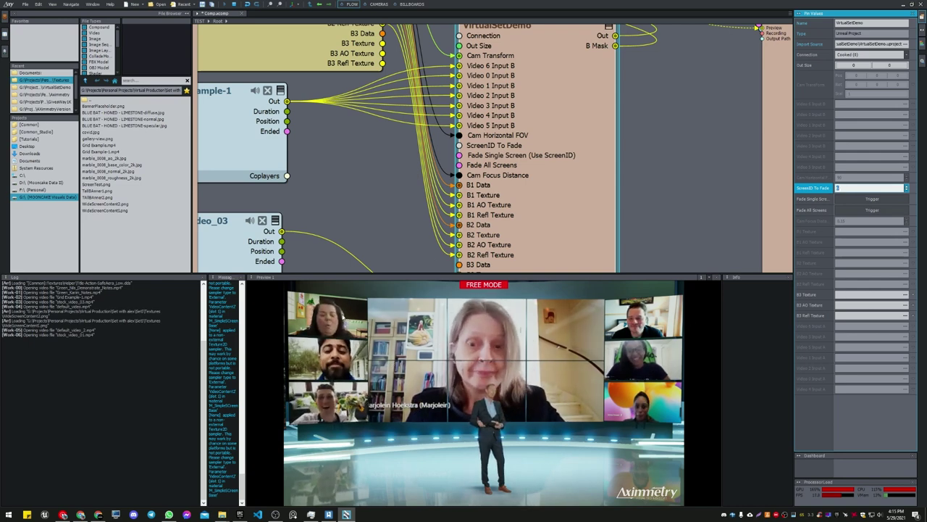
left_click(338, 320)
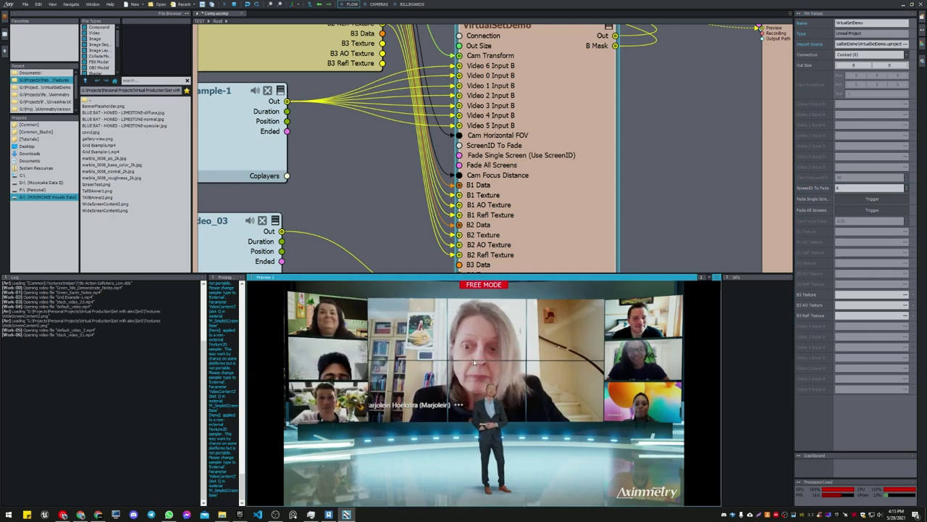
left_click(858, 189)
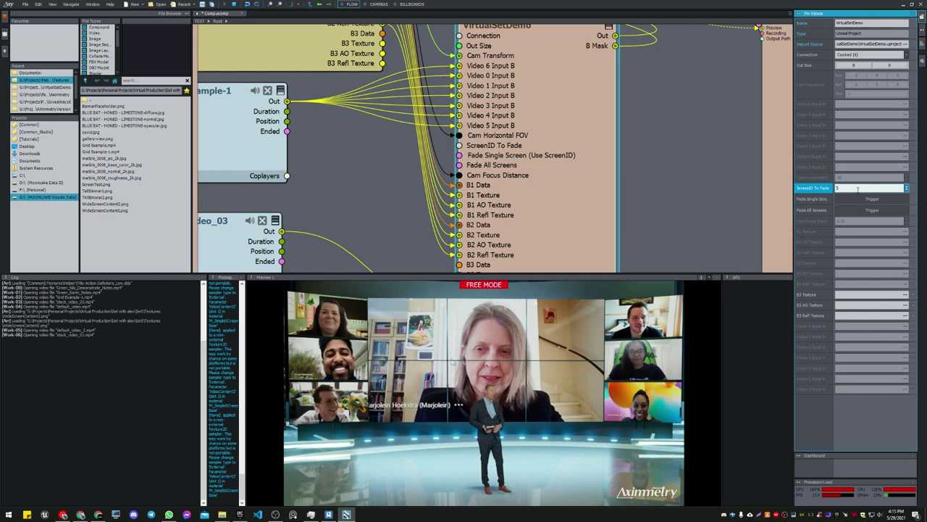
type("6")
key("Return")
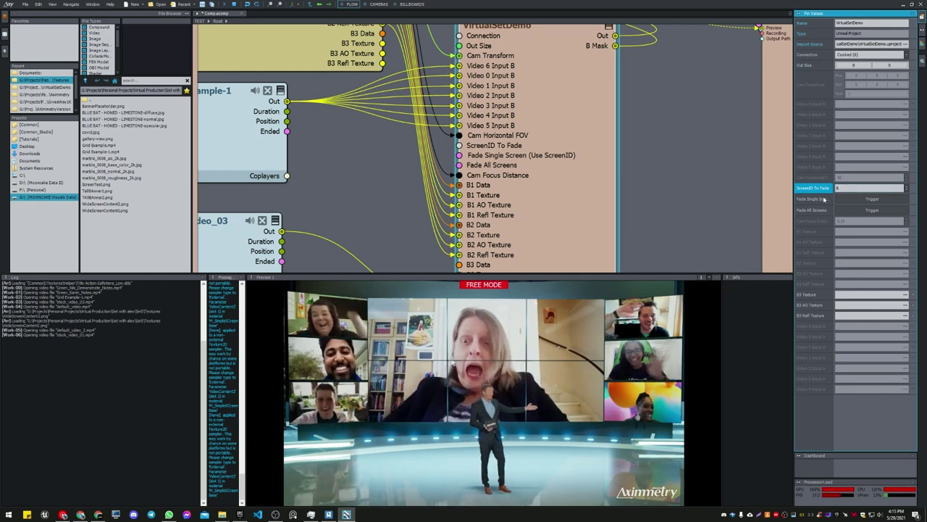
left_click(860, 200)
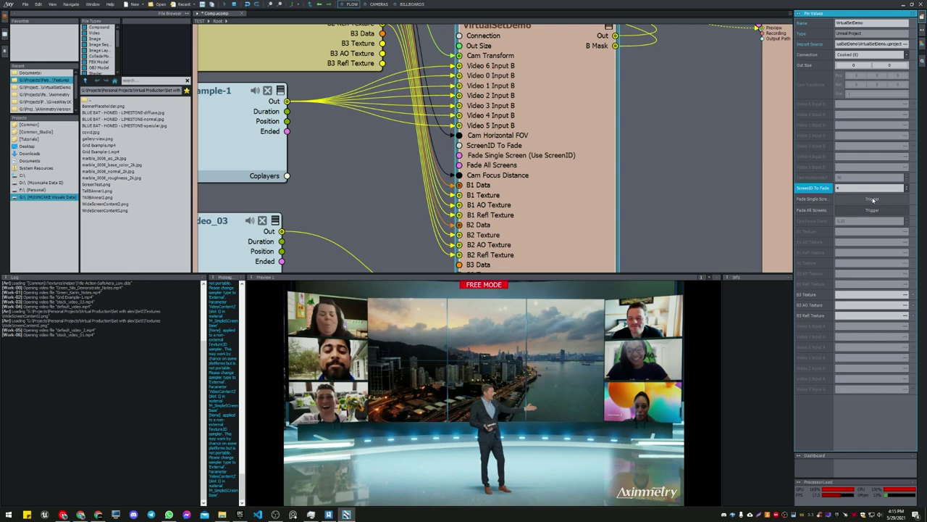
left_click(873, 199)
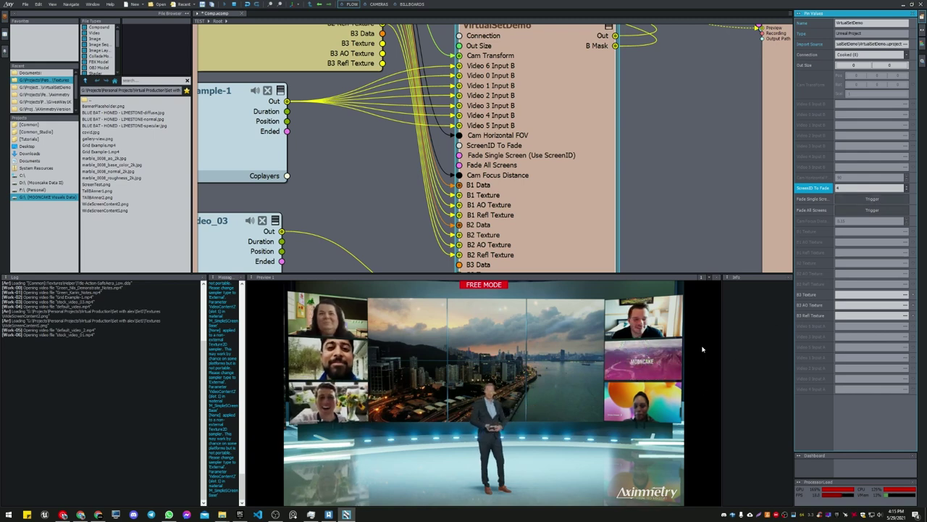
Find the mp4 files, add another default_video_2.mp4 player to the flow, and connect its output to Video 4 Input A of VirtualSetDemo.
middle_click_drag(421, 229, 471, 37)
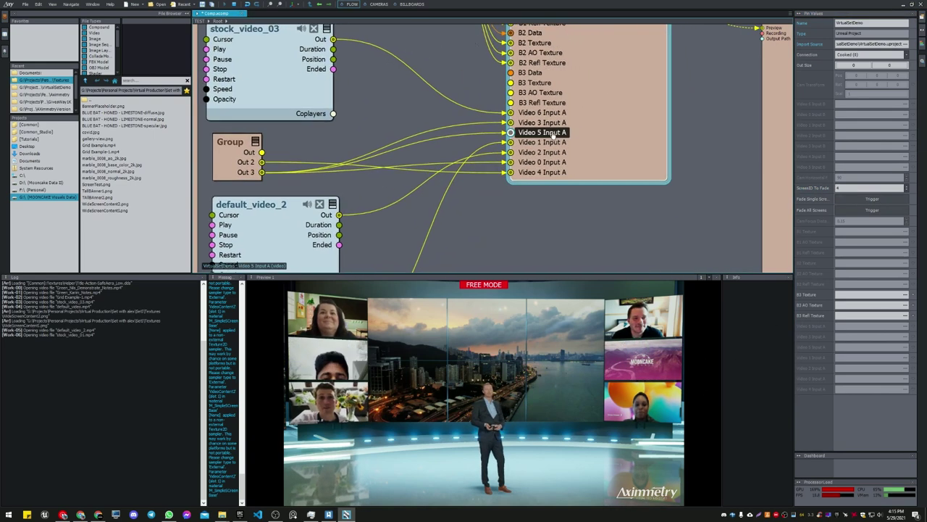
mouse_move(450, 235)
middle_mouse_down()
mouse_move(480, 191)
mouse_move(455, 220)
middle_mouse_up()
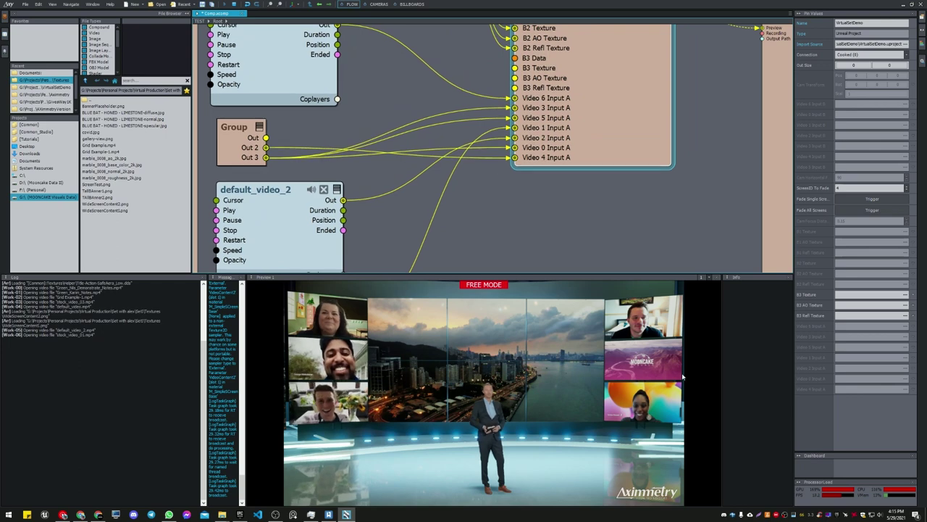
scroll(471, 164, "down", 2)
scroll(471, 164, "up", 2)
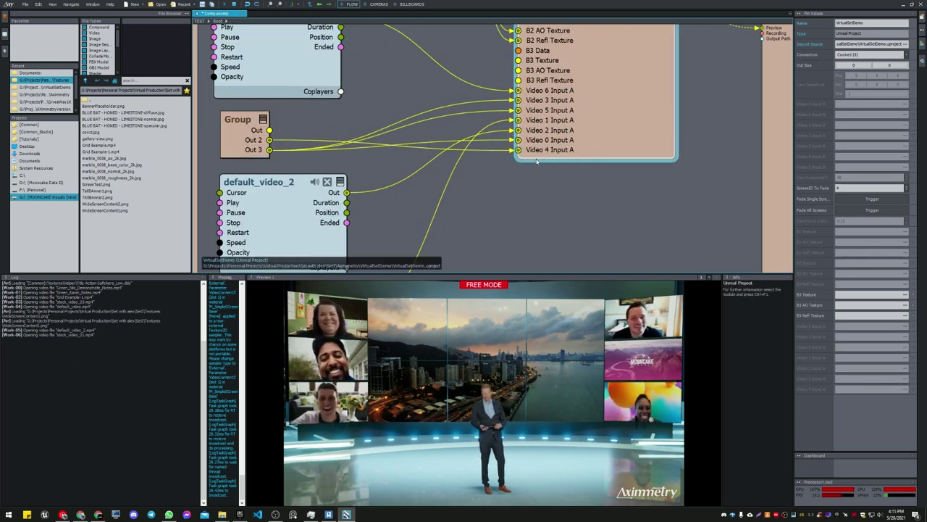
middle_click_drag(396, 226, 433, 178)
right_click_drag(433, 179, 412, 206)
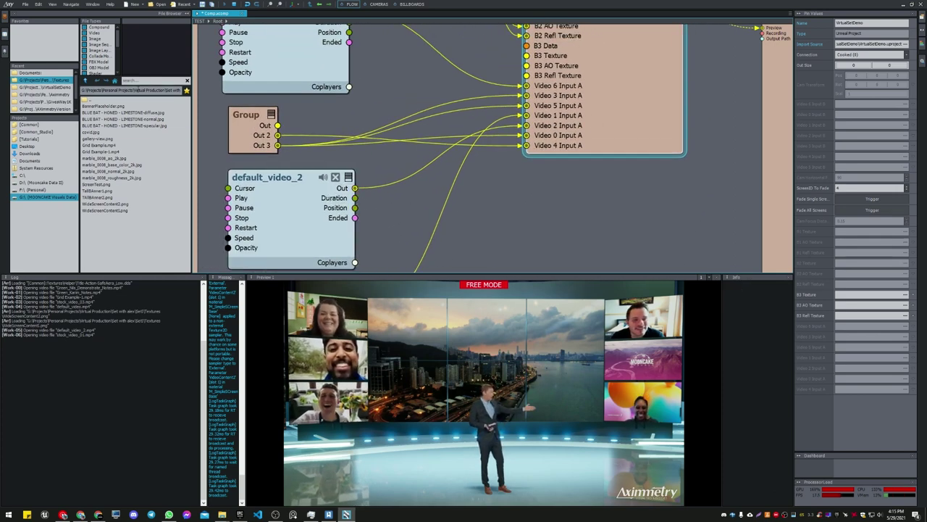
left_click(137, 81)
type("mp4")
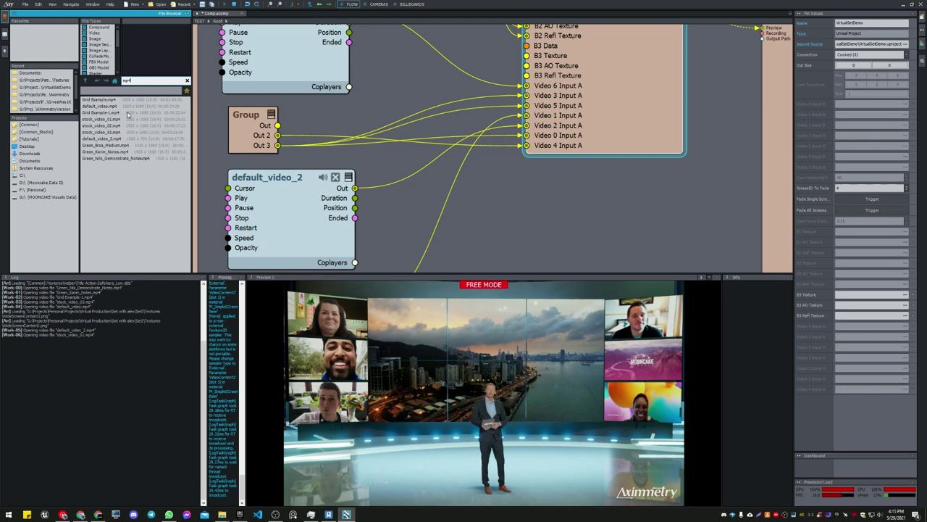
left_click(130, 133)
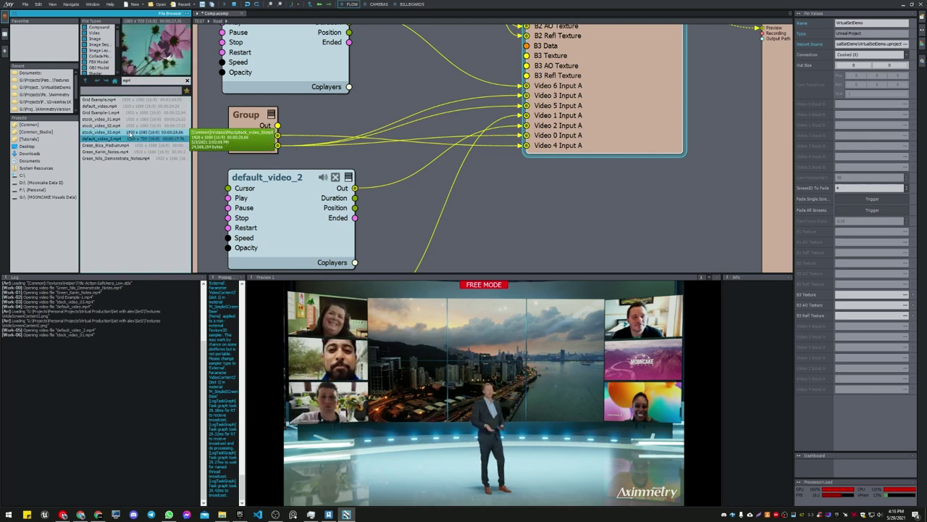
left_click_drag(128, 139, 475, 221)
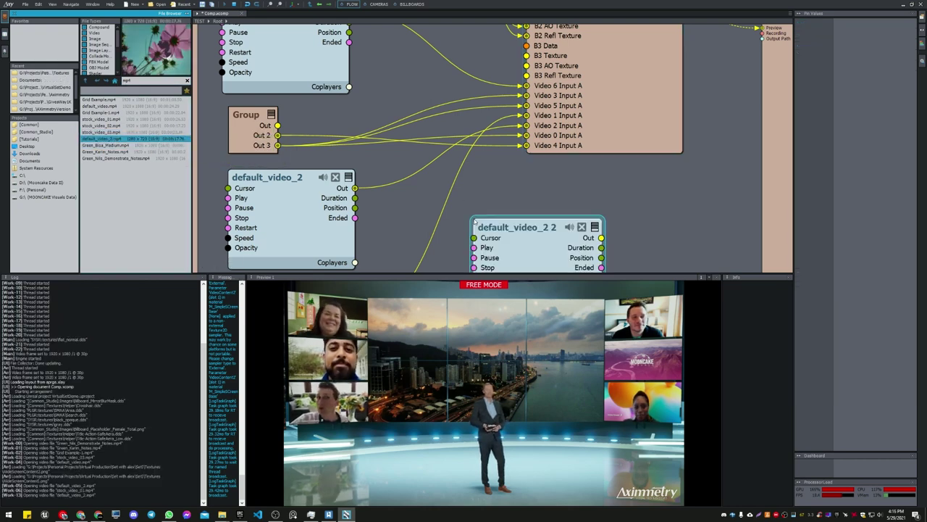
left_click_drag(602, 238, 558, 145)
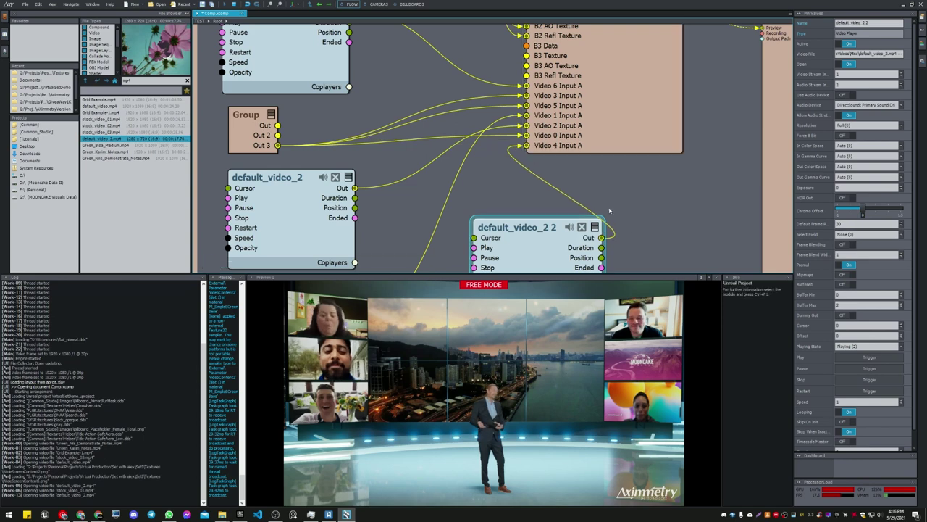
Trigger the single-screen fade for ScreenID 4 on VirtualSetDemo twice.
left_click(621, 127)
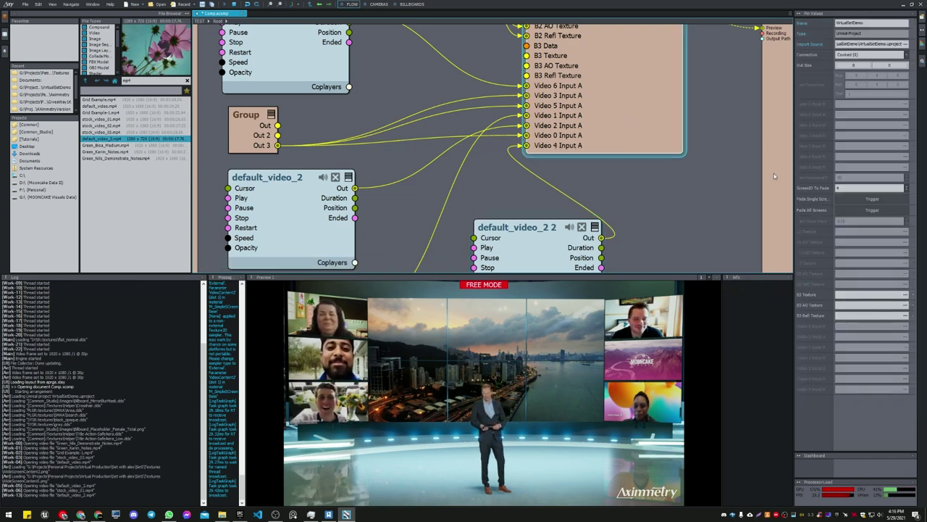
left_click(862, 206)
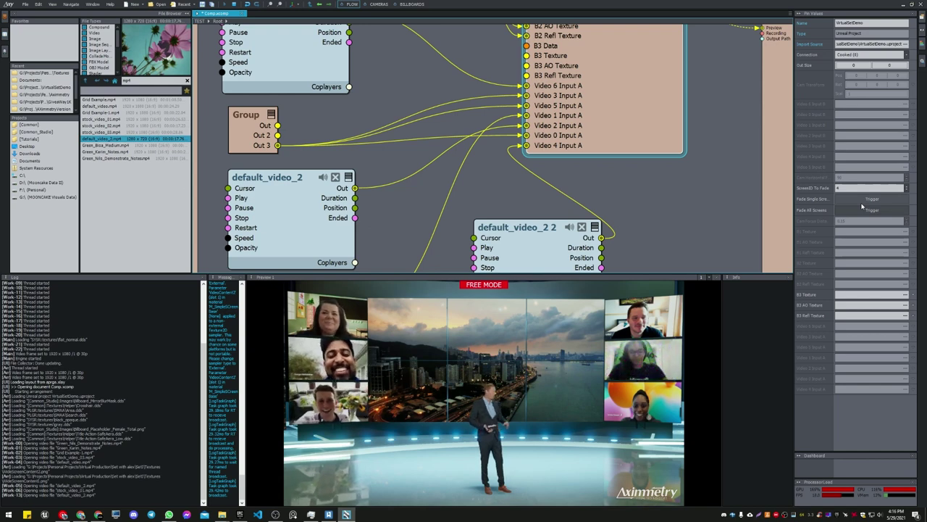
left_click(863, 206)
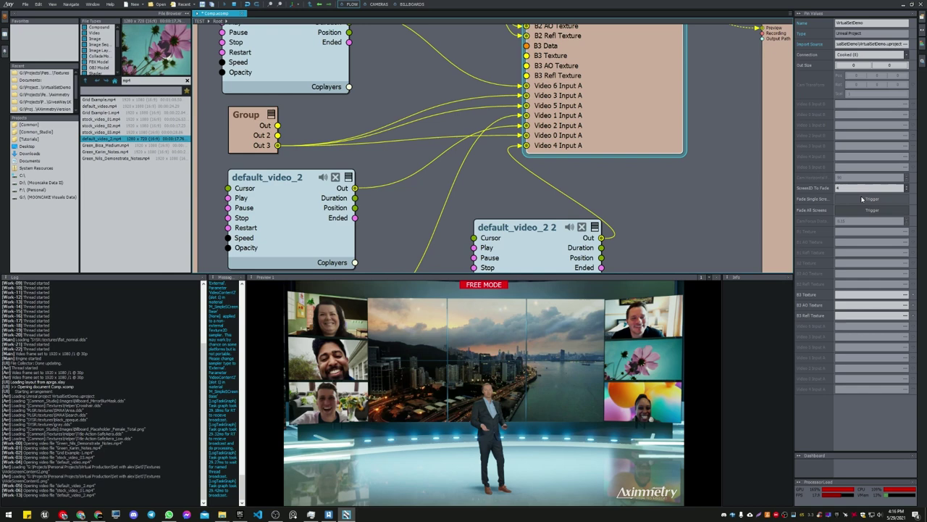
Move the newly added video player node directly below the stock_video_01 node.
left_click_drag(557, 256, 445, 229)
scroll(555, 223, "down", 4)
middle_click_drag(529, 225, 538, 87)
left_click_drag(509, 107, 455, 212)
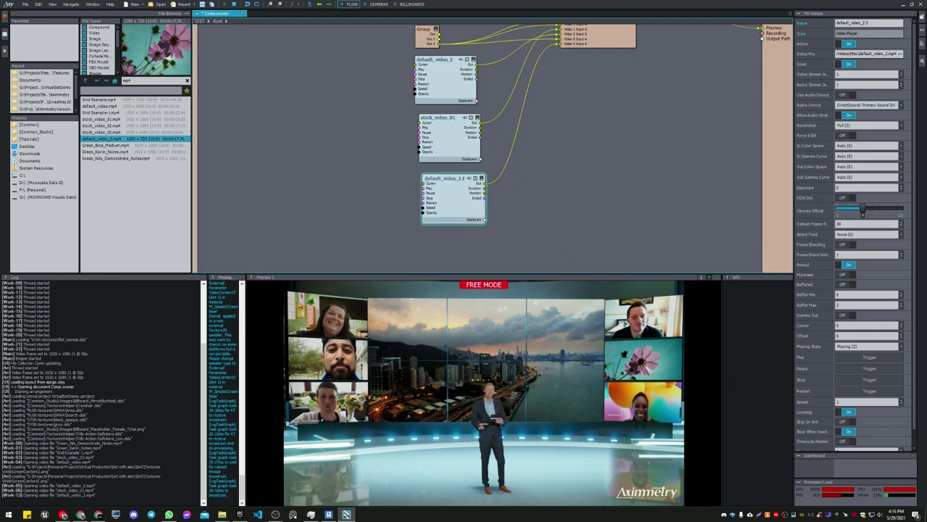
Examine the virtual studio in the preview from several camera angles and distances.
left_click(477, 474)
mouse_move(507, 366)
left_mouse_down()
mouse_move(536, 371)
mouse_move(513, 370)
left_mouse_up()
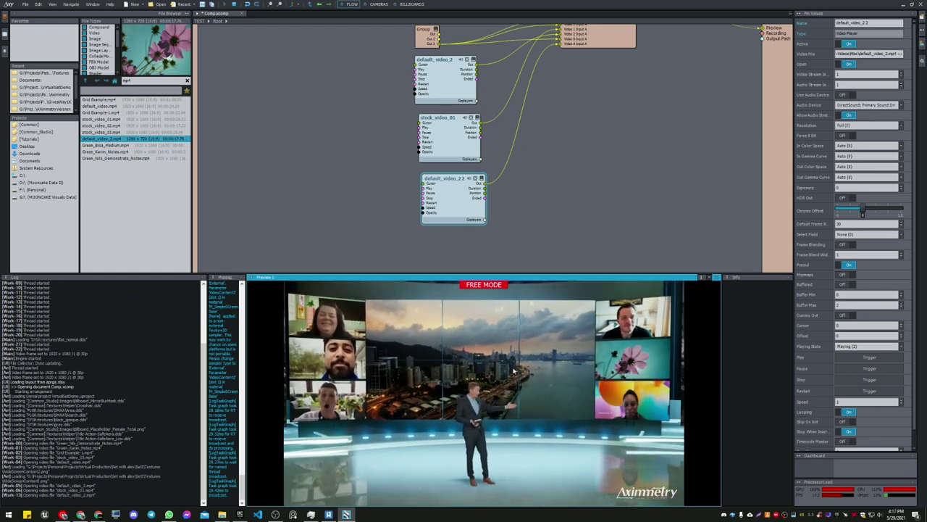
left_click_drag(514, 382, 536, 386)
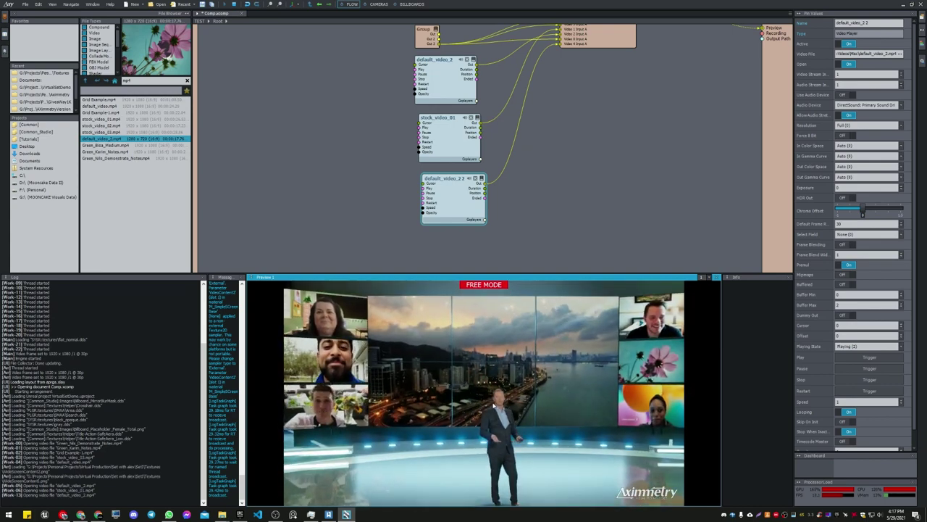
scroll(572, 433, "down", 3)
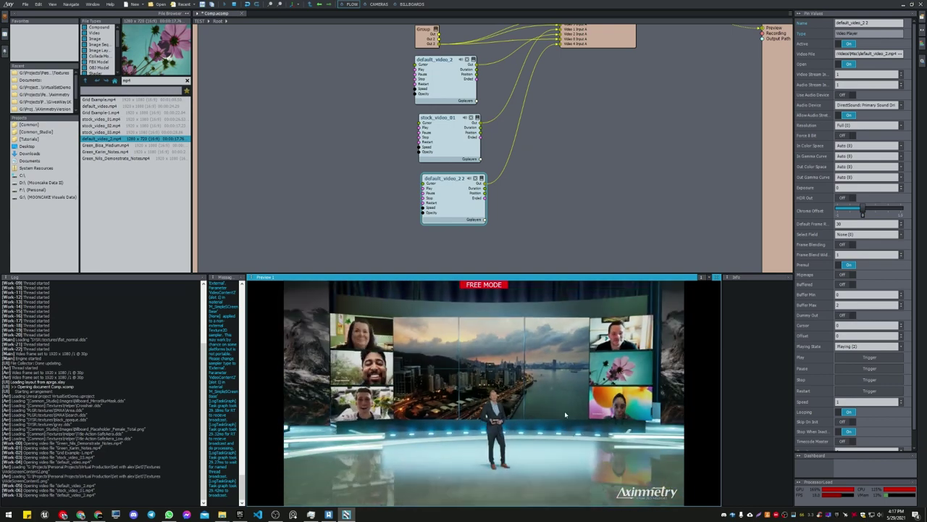
scroll(566, 414, "down", 1)
left_click_drag(566, 415, 529, 249)
scroll(504, 414, "up", 2)
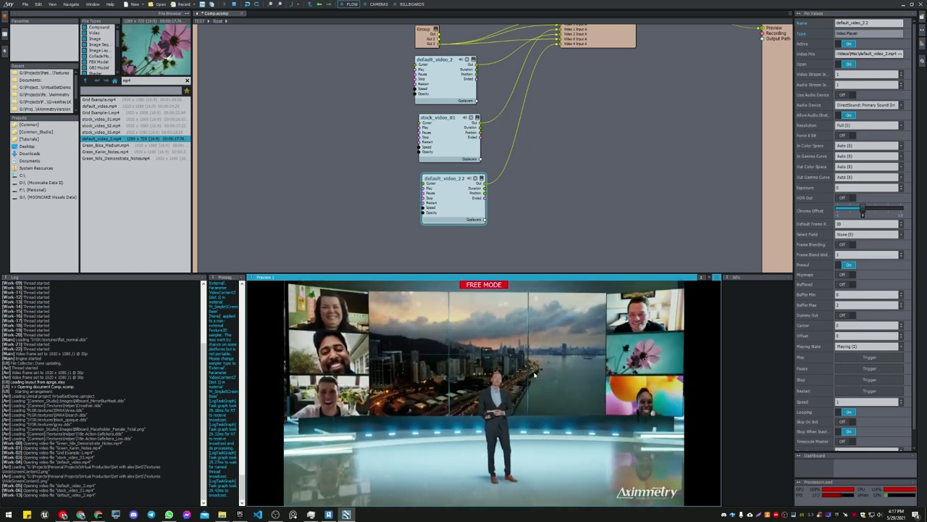